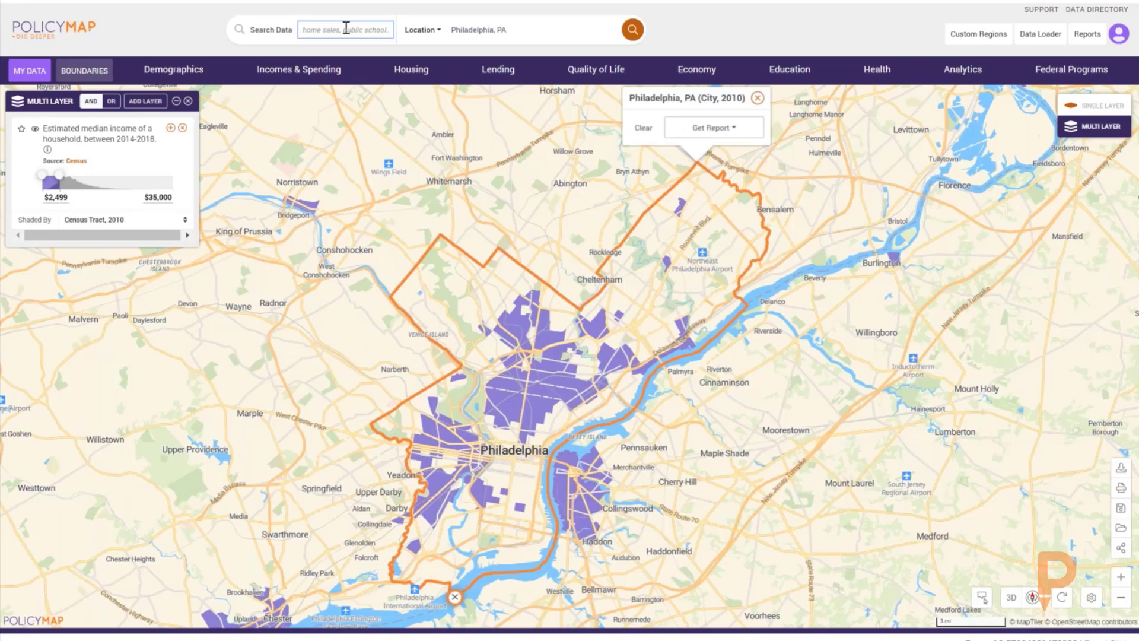
# Add the layer for estimated percent of adults ever diagnosed with diabetes in 2017 and set its range minimum to 10%
pyautogui.write('diabet')
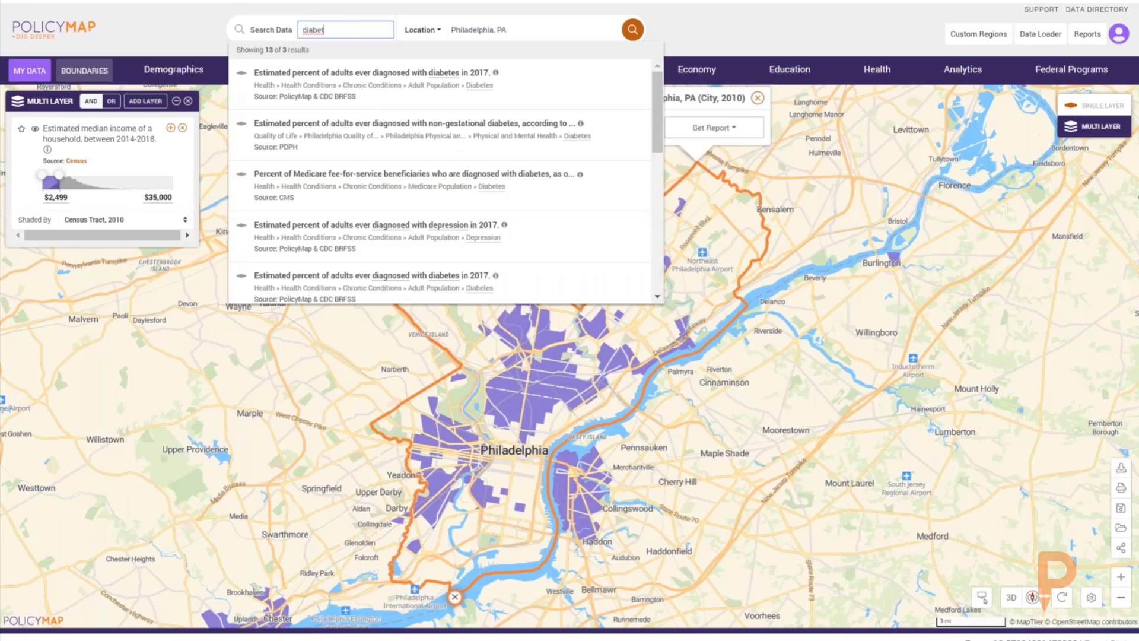
pyautogui.click(356, 76)
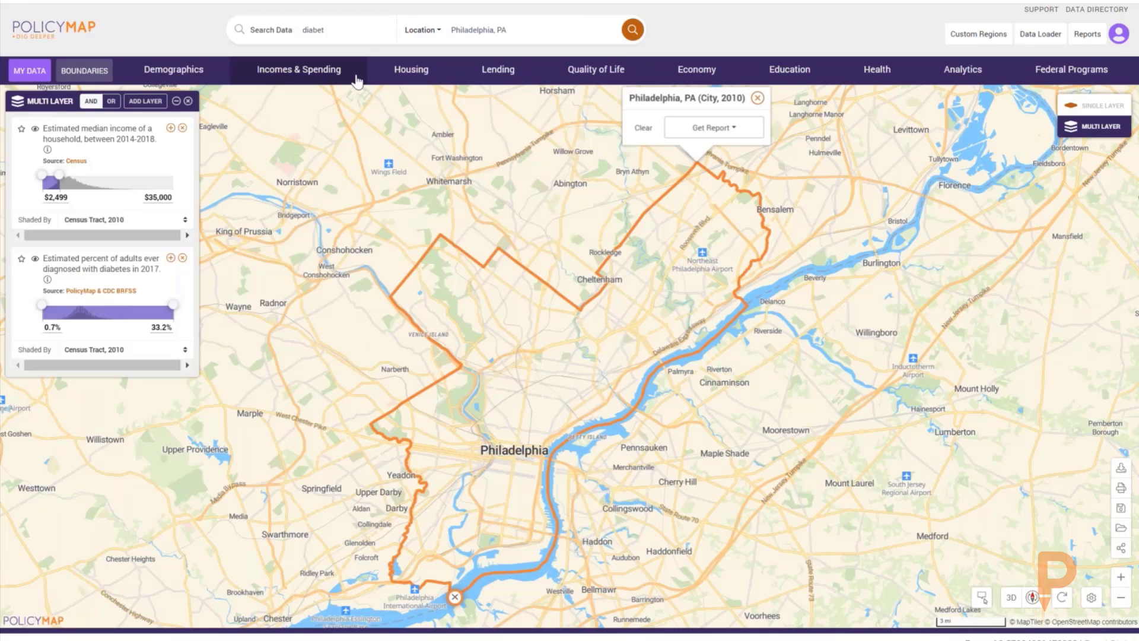
pyautogui.click(48, 327)
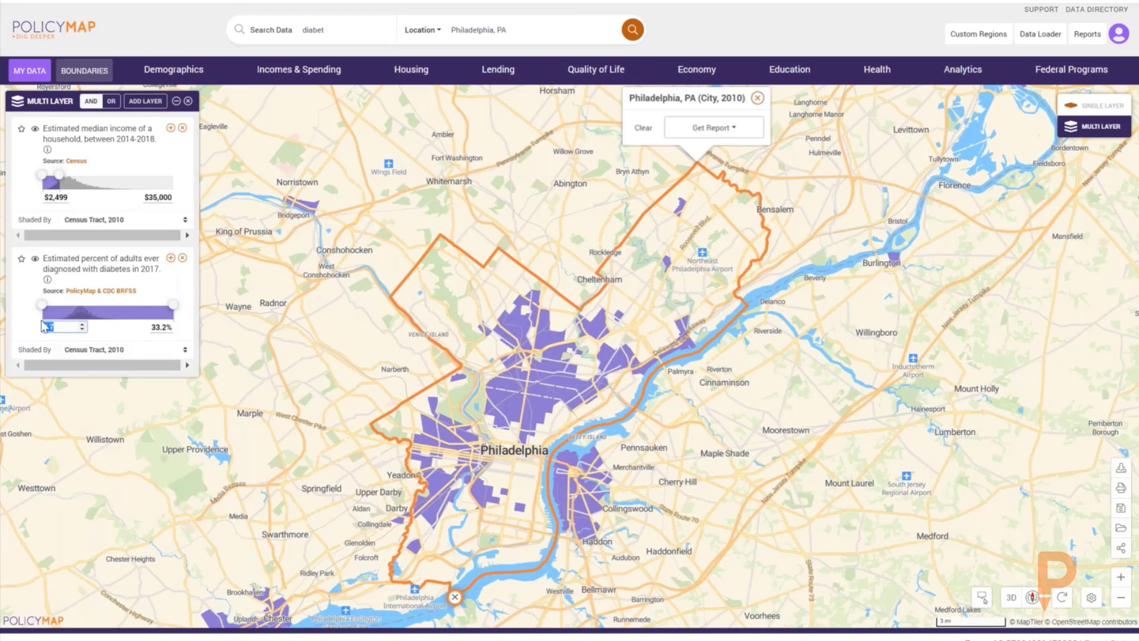
pyautogui.write('10')
pyautogui.press('Return')
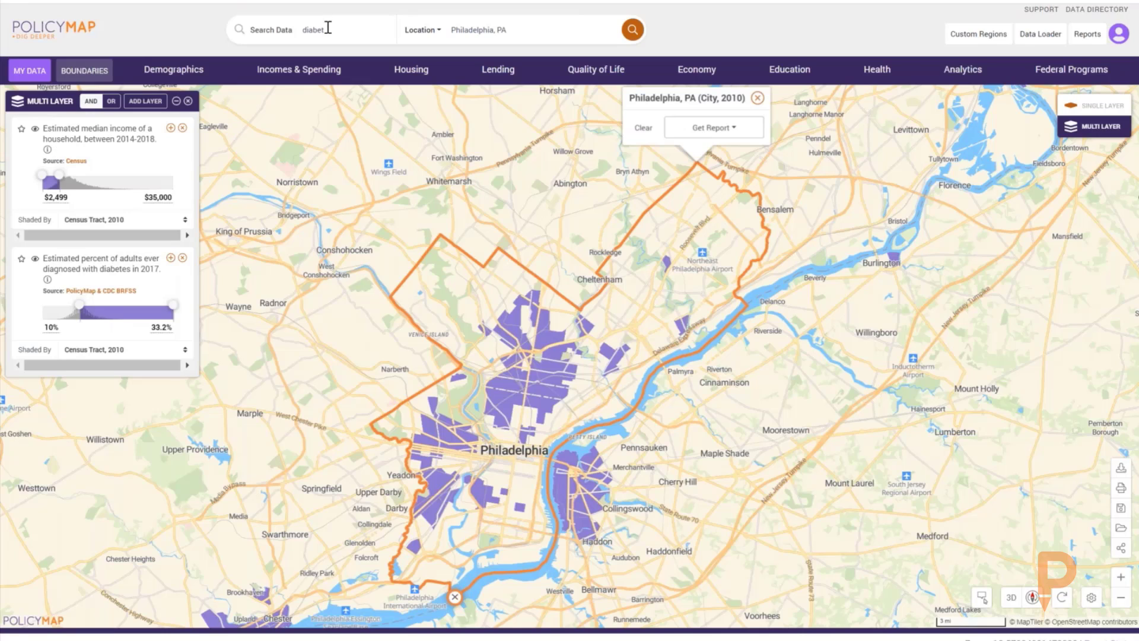
# Search the data for asthma and add the layer for estimated percent of adults reporting to have asthma in 2017
pyautogui.doubleClick(305, 28)
pyautogui.write('as')
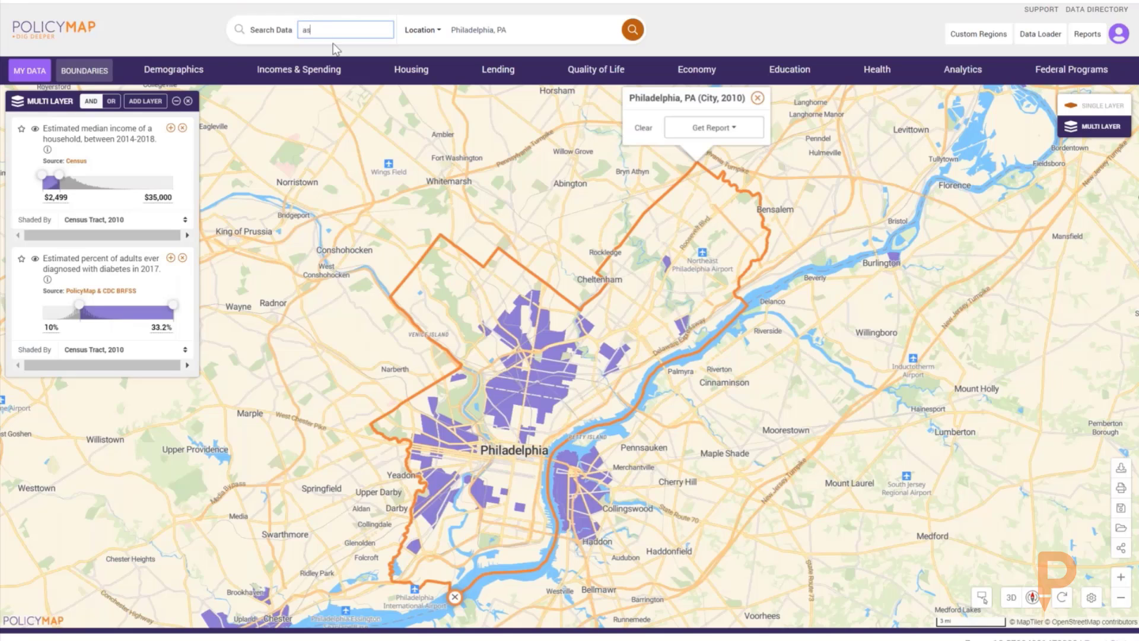
pyautogui.write('tham')
pyautogui.press('BackSpace')
pyautogui.press('BackSpace')
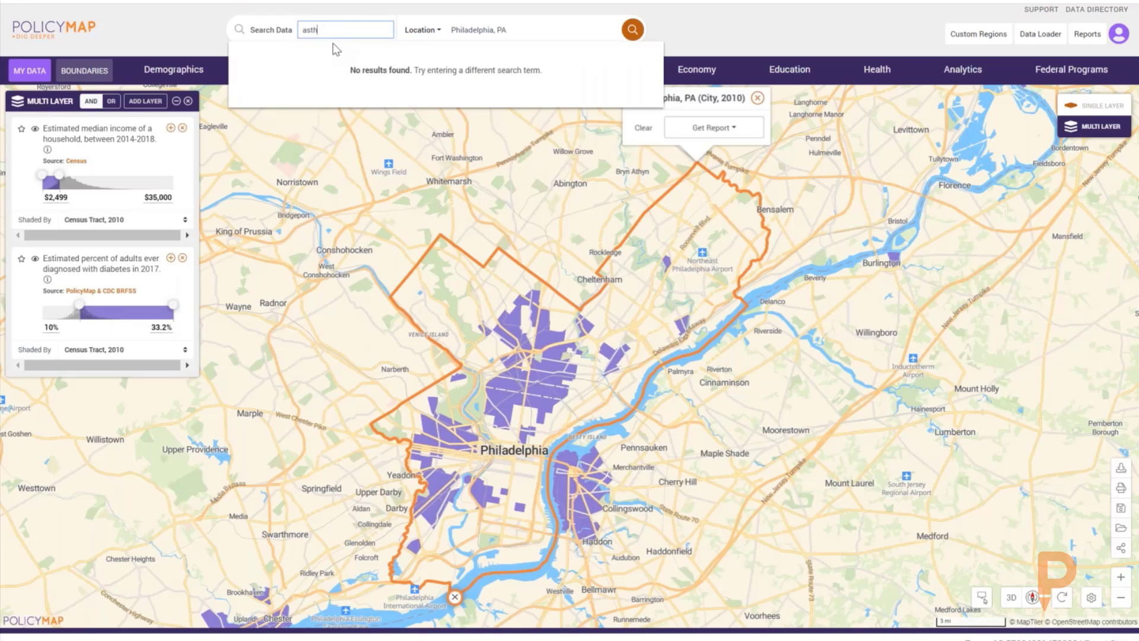
pyautogui.write('ma')
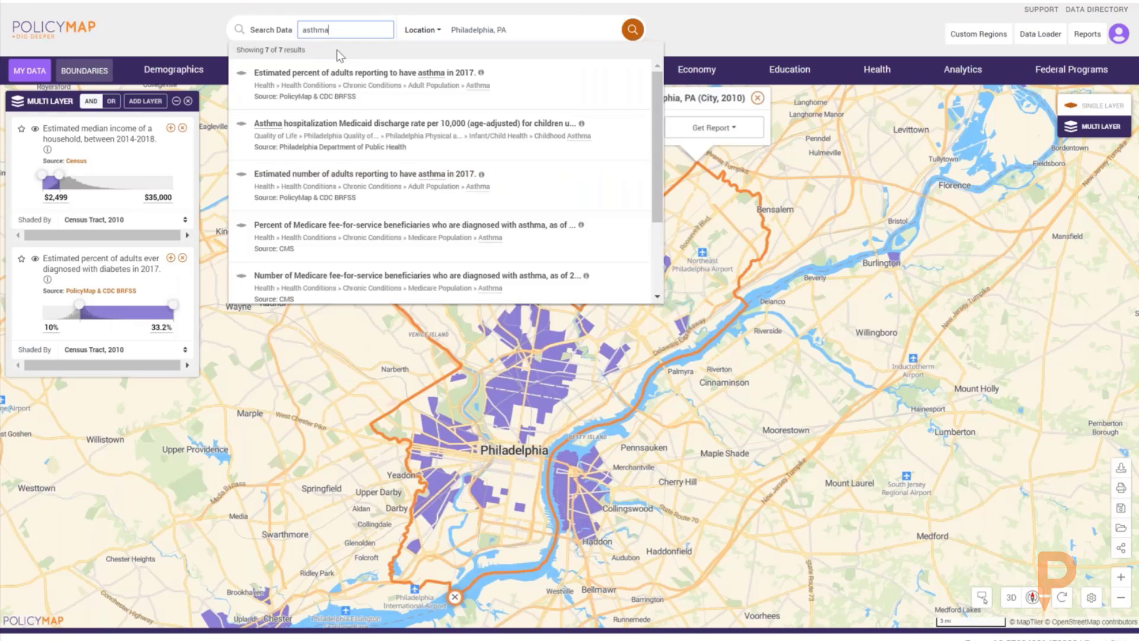
pyautogui.press('Escape')
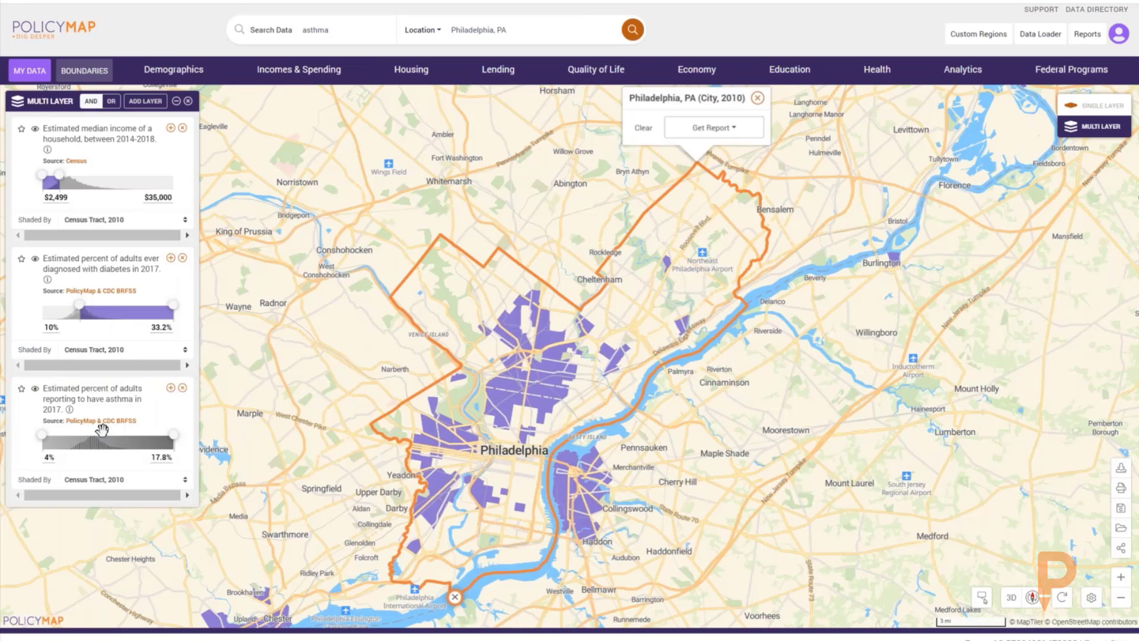
# Try a range minimum of 15% on the asthma layer
pyautogui.click(49, 457)
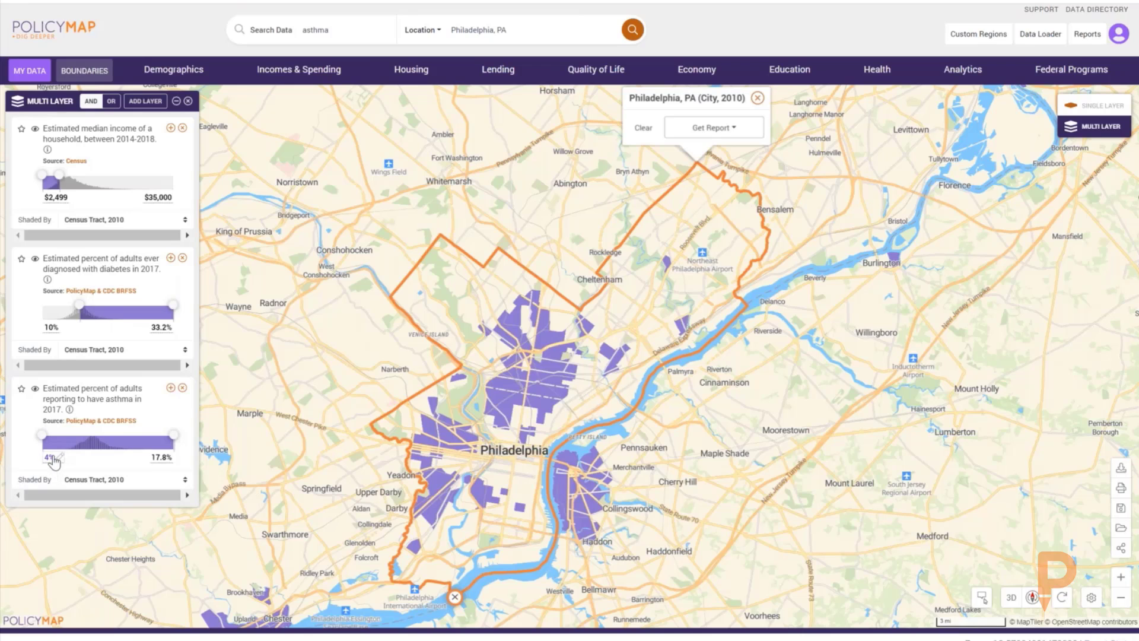
pyautogui.press('BackSpace')
pyautogui.write('15')
pyautogui.press('Return')
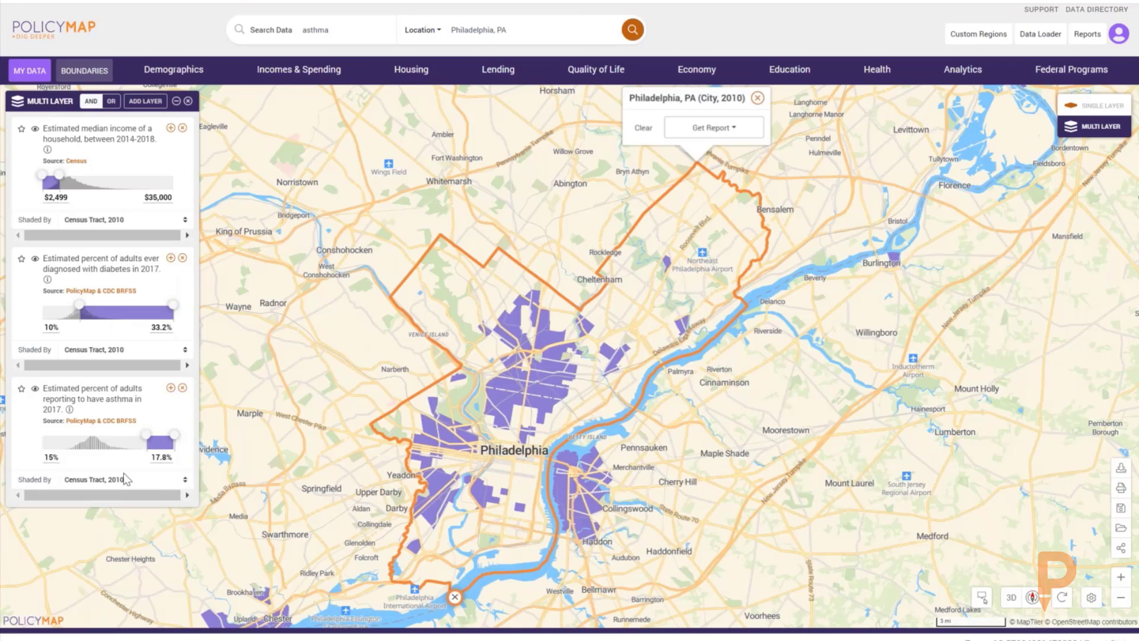
# Lower the asthma layer's range minimum to 10%
pyautogui.moveTo(146, 433); pyautogui.dragTo(95, 430)
pyautogui.click(52, 456)
pyautogui.write('10.4')
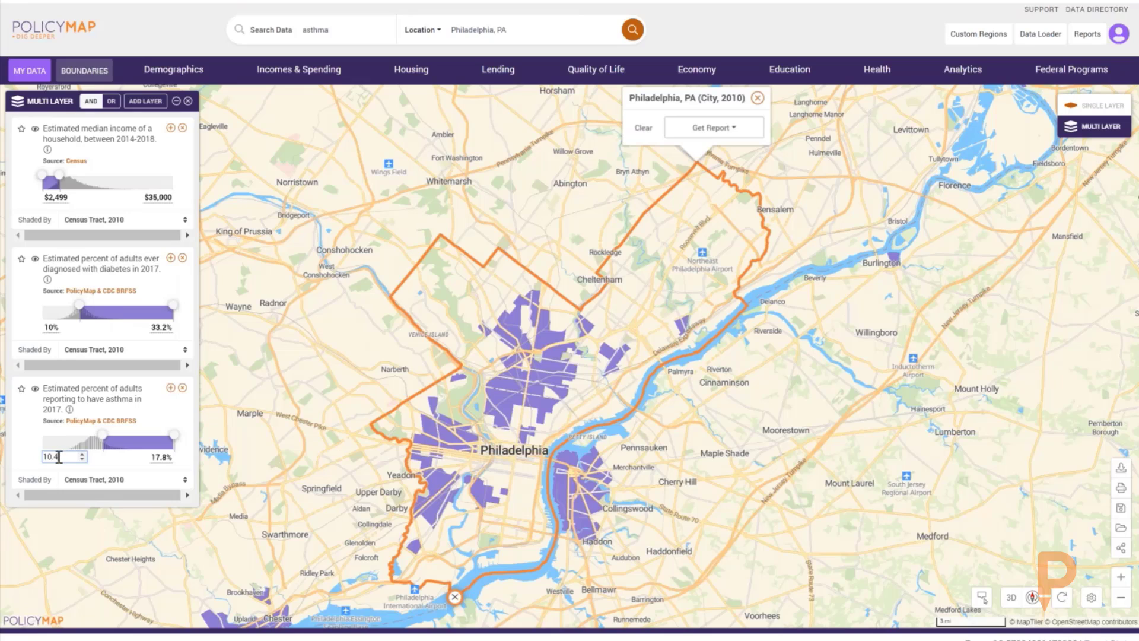
pyautogui.press('Return')
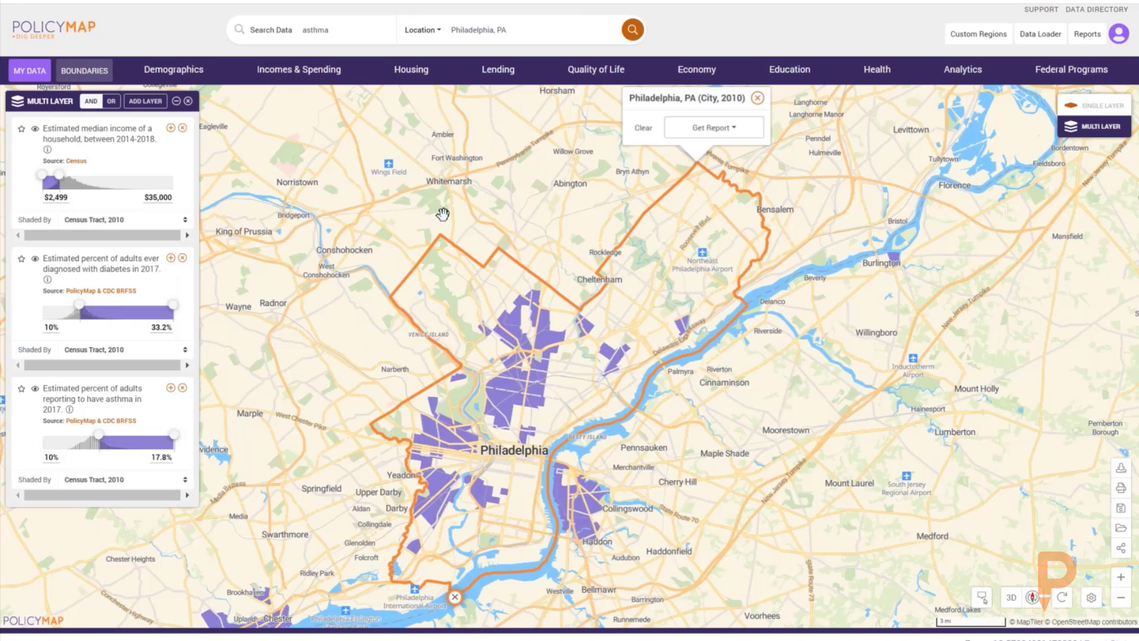
# Search the data for "medically" and add the Medically Underserved Areas (MUA), as of 2019 layer
pyautogui.click(335, 30)
pyautogui.doubleClick(323, 28)
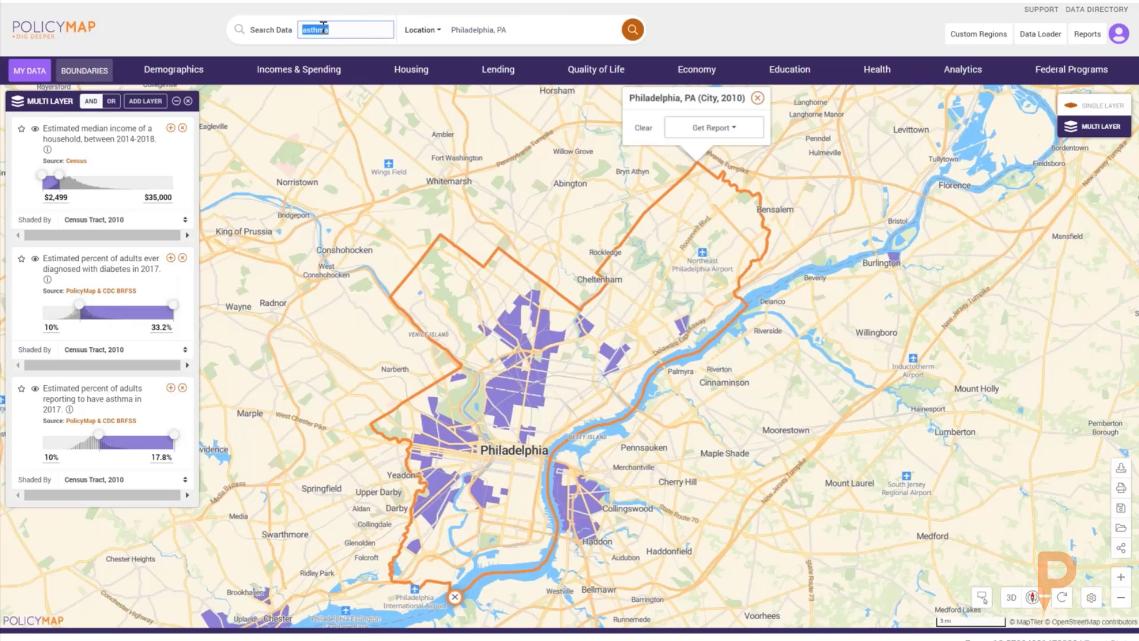
pyautogui.write('medically')
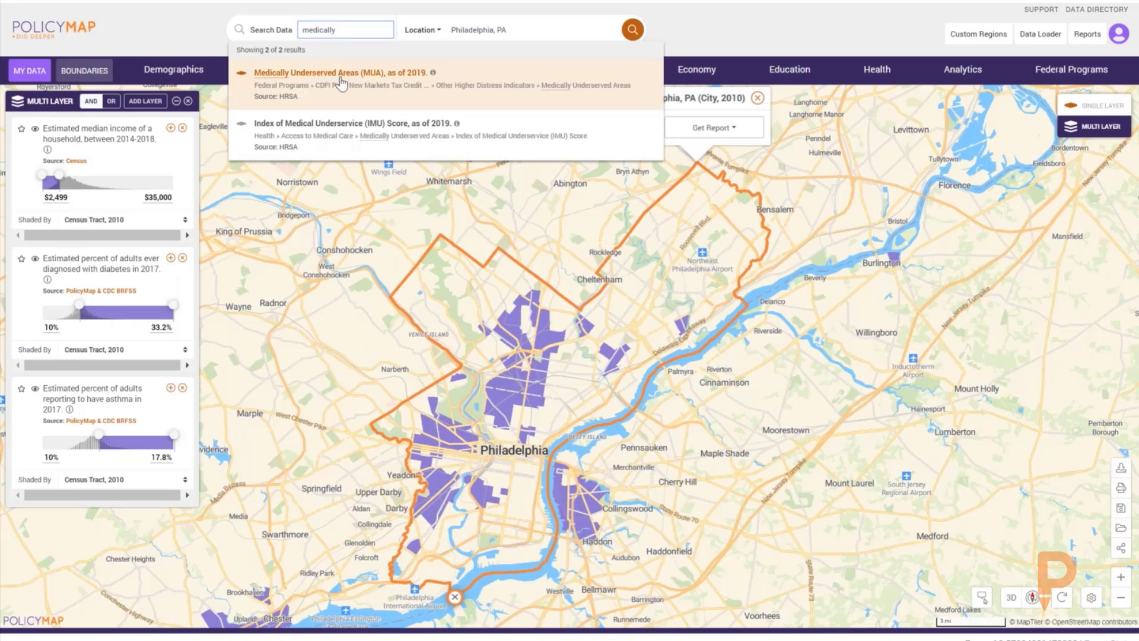
pyautogui.click(340, 73)
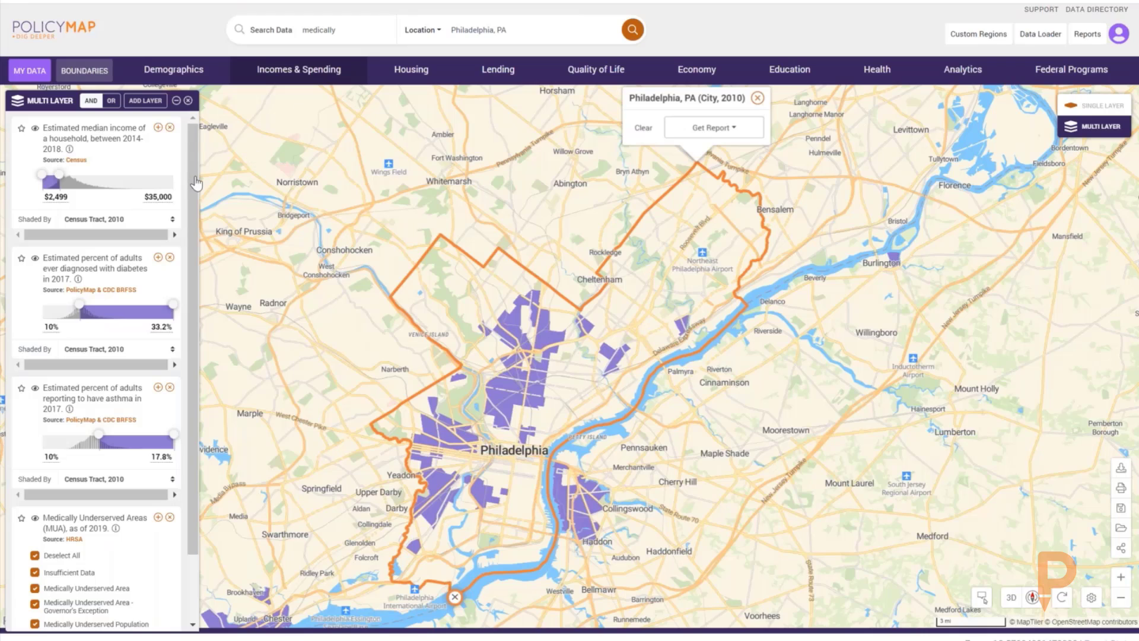
# Exclude the Not an MUA or MUP and Insufficient Data categories from the Medically Underserved Areas layer
pyautogui.scroll(-1, 191, 229)
pyautogui.scroll(-1, 191, 236)
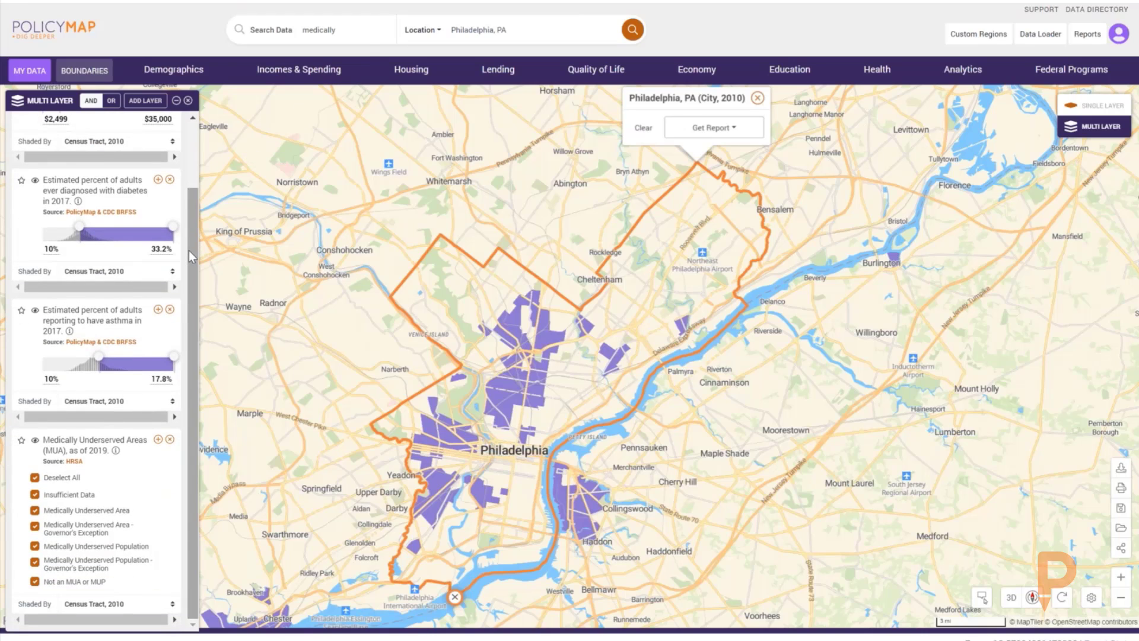
pyautogui.click(38, 585)
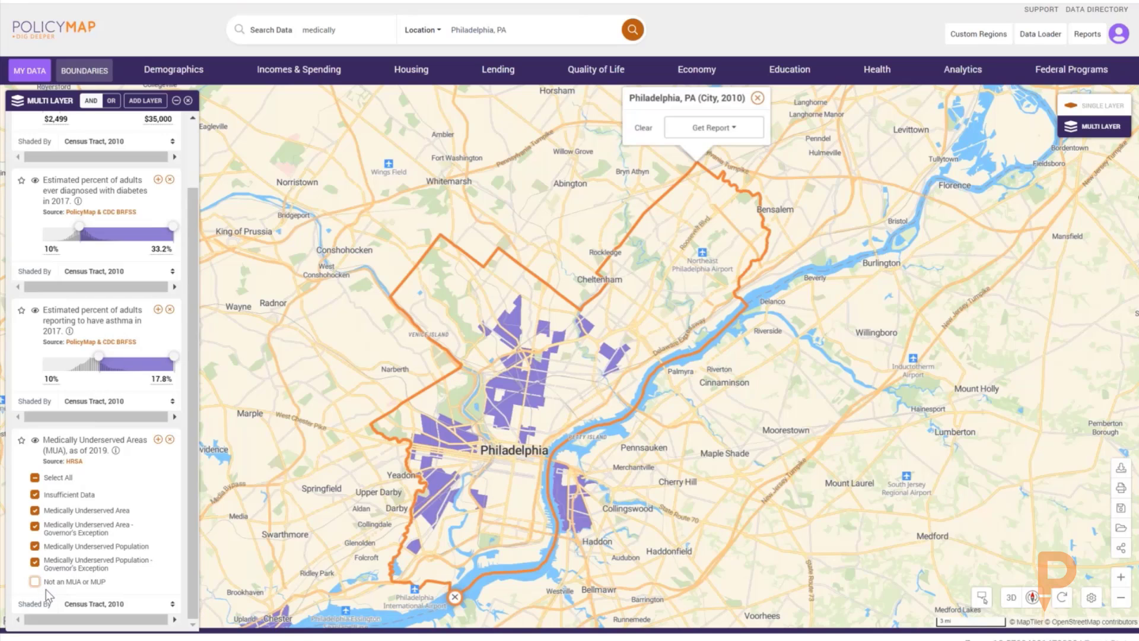
pyautogui.click(36, 495)
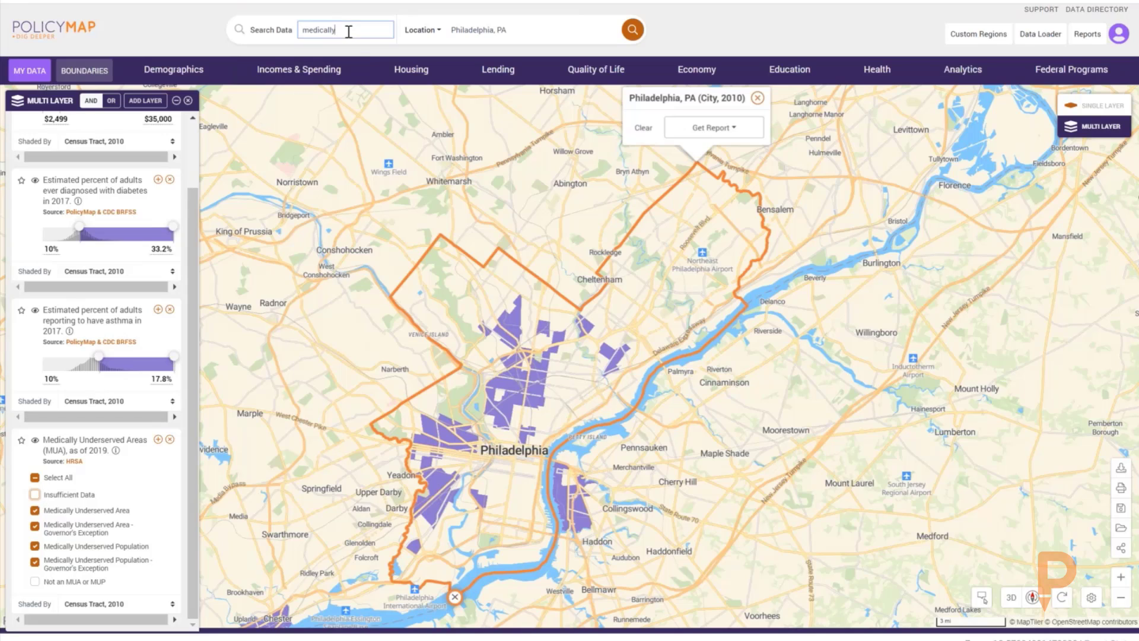
# Find the Limited Supermarket Access (LSA) area status as of 2016 layer with a grocery search, add it and exclude its Not LSA category
pyautogui.moveTo(337, 29); pyautogui.dragTo(303, 37)
pyautogui.write('grocery')
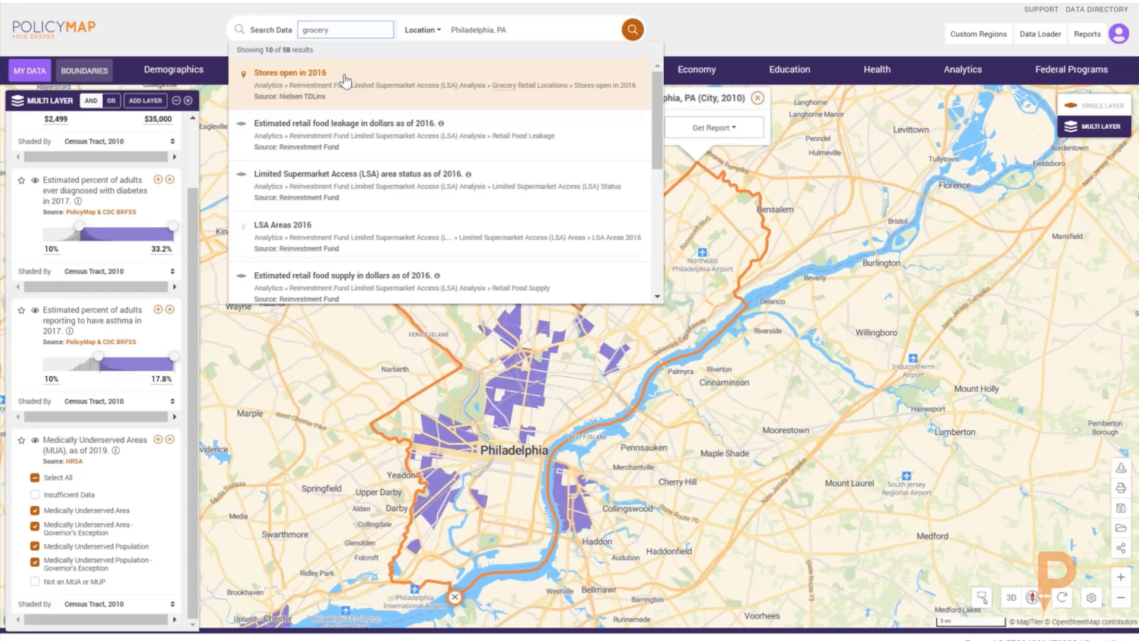
pyautogui.click(396, 185)
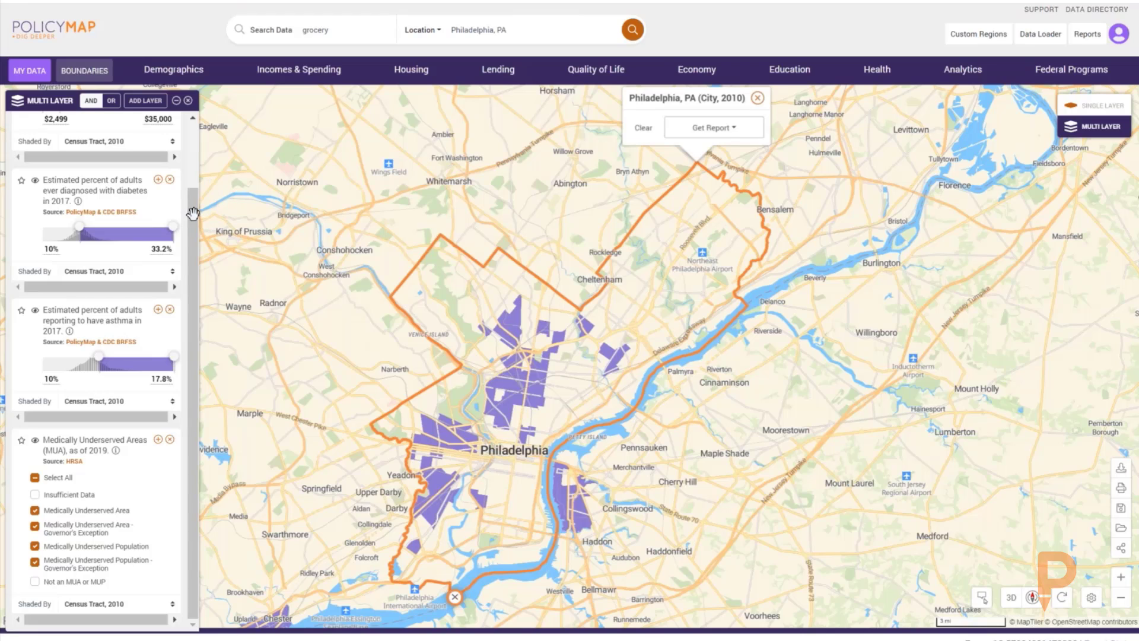
pyautogui.scroll(-1, 187, 212)
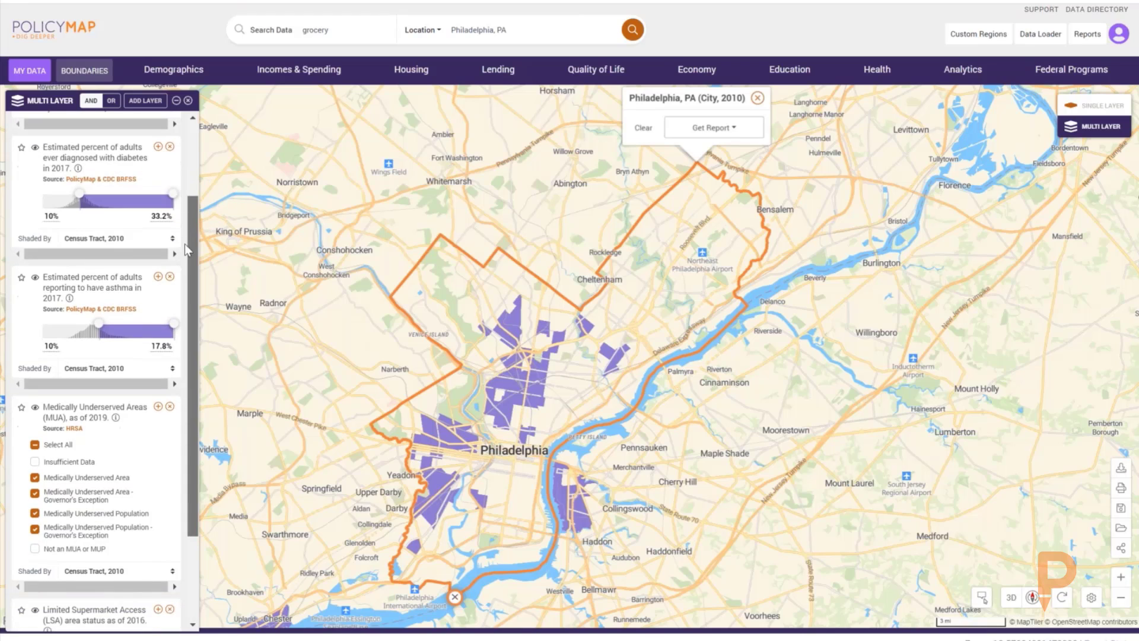
pyautogui.scroll(-4, 184, 243)
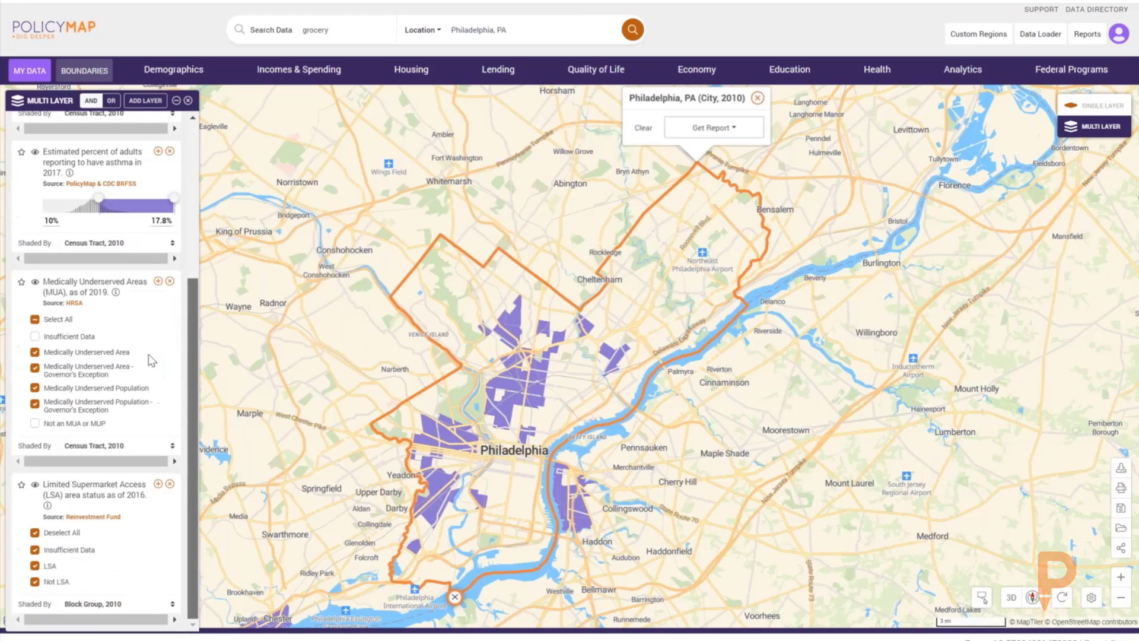
pyautogui.click(44, 584)
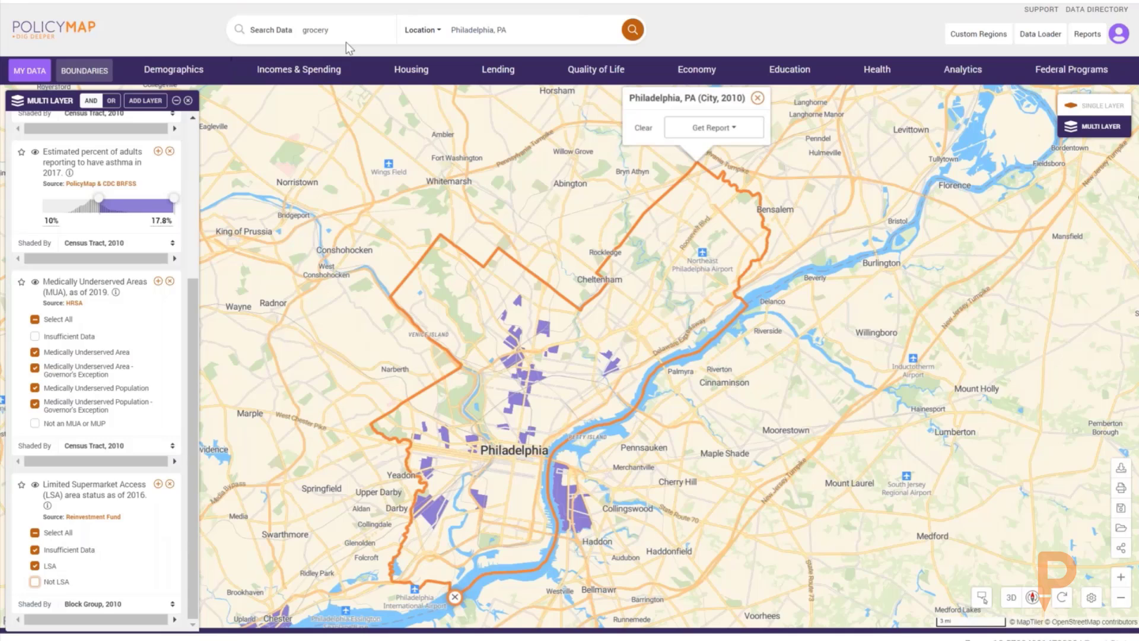
# Search the data for hospitals and add the Hospitals point data to the map
pyautogui.doubleClick(304, 32)
pyautogui.write('hospital')
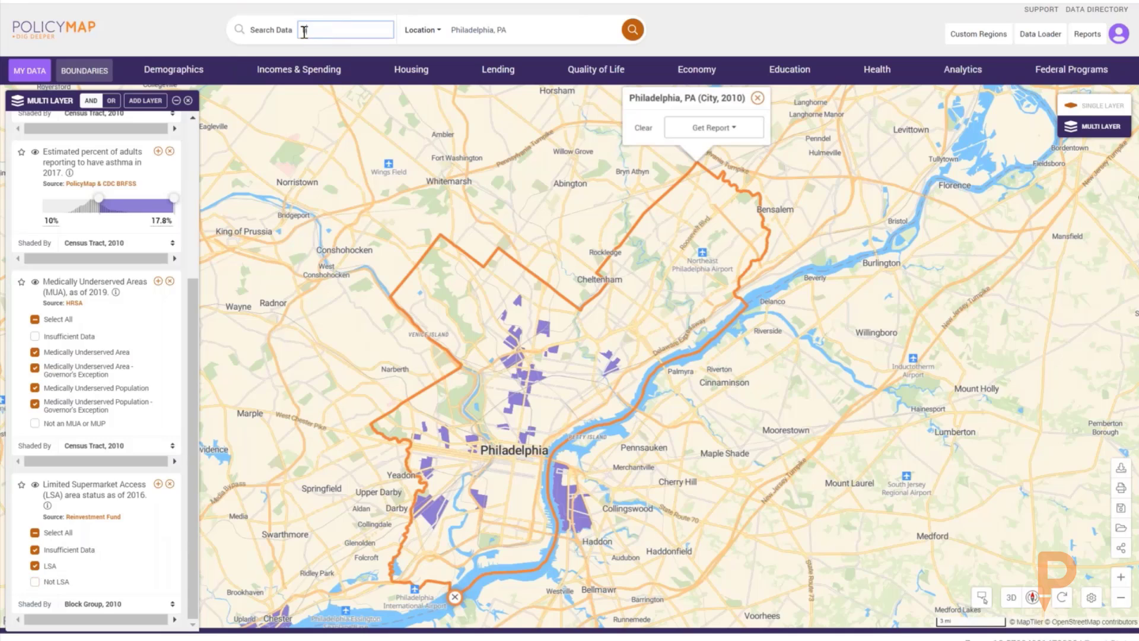
pyautogui.write('s')
pyautogui.click(302, 89)
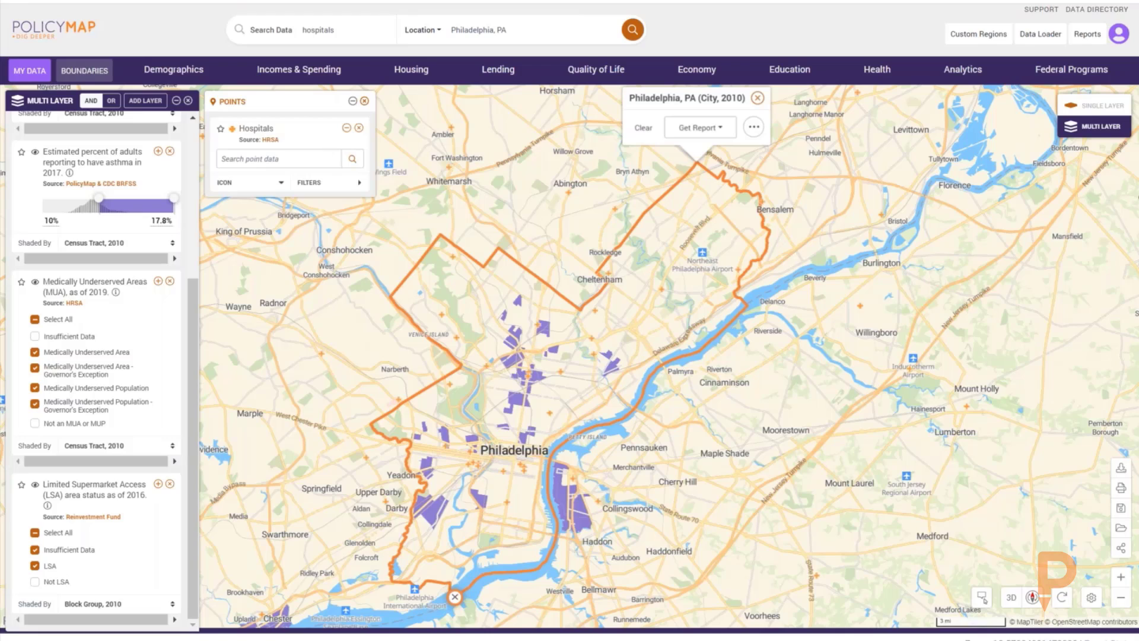
# Change the Hospitals point icons to red and size L
pyautogui.click(246, 183)
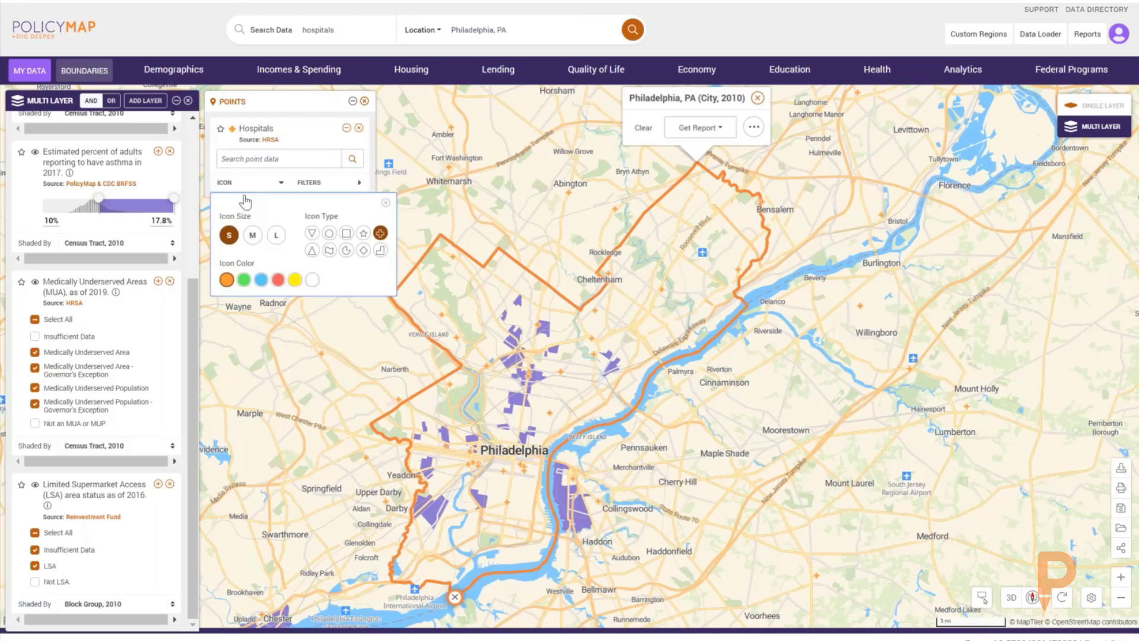
pyautogui.click(278, 279)
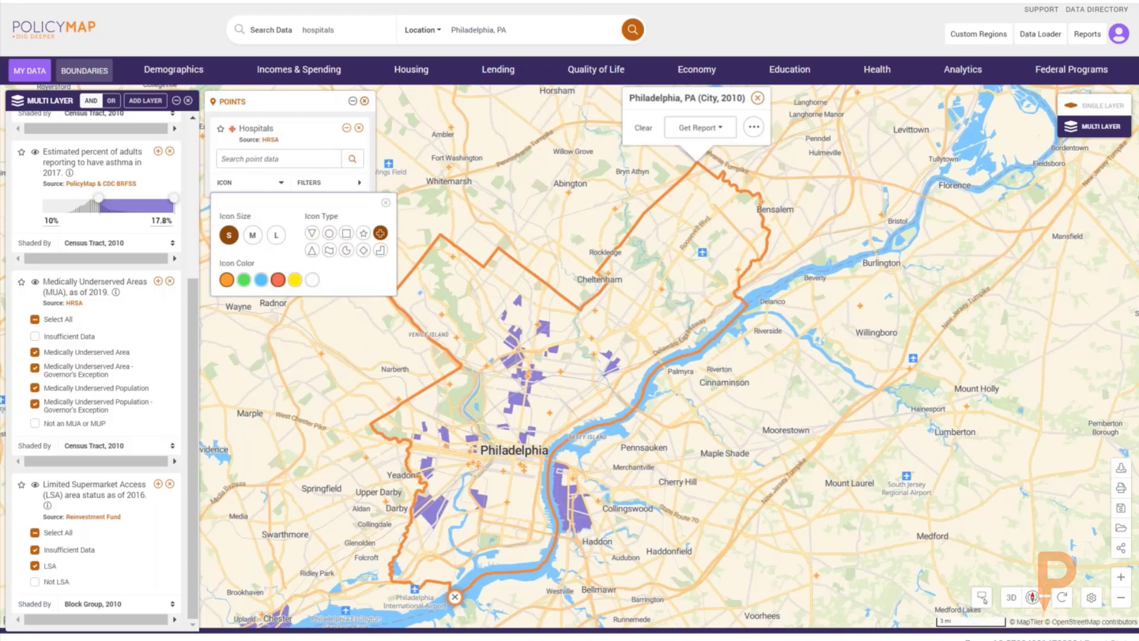
pyautogui.click(276, 237)
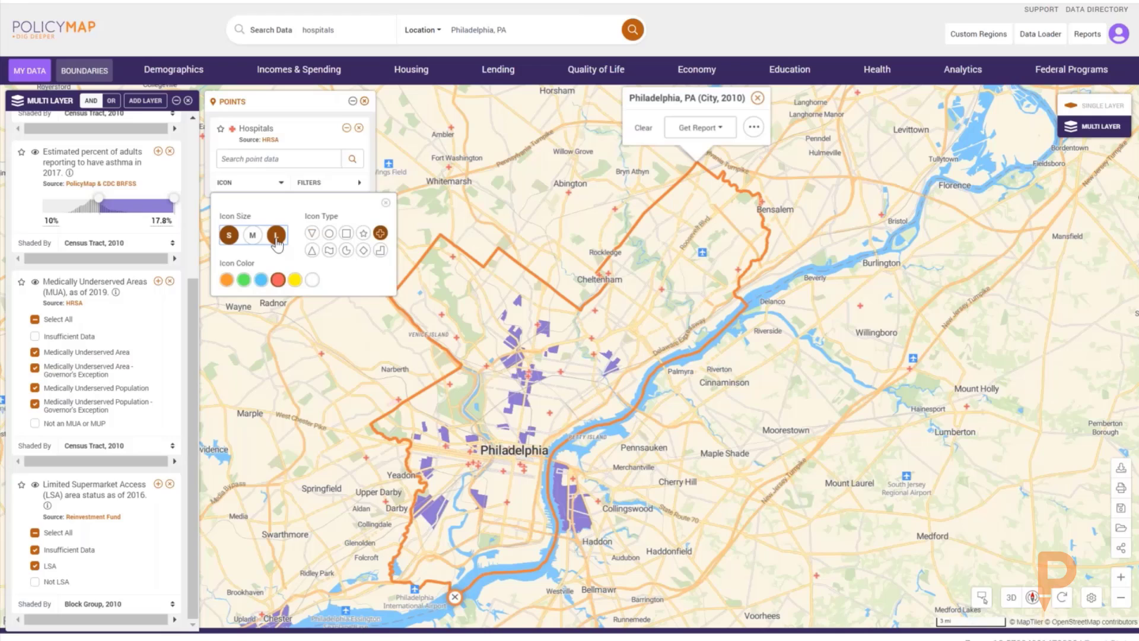
pyautogui.click(385, 202)
# Search the data for grocery and add the Grocery Retail Locations, 2016 points to the map
pyautogui.moveTo(336, 30); pyautogui.dragTo(302, 30)
pyautogui.write('grocw')
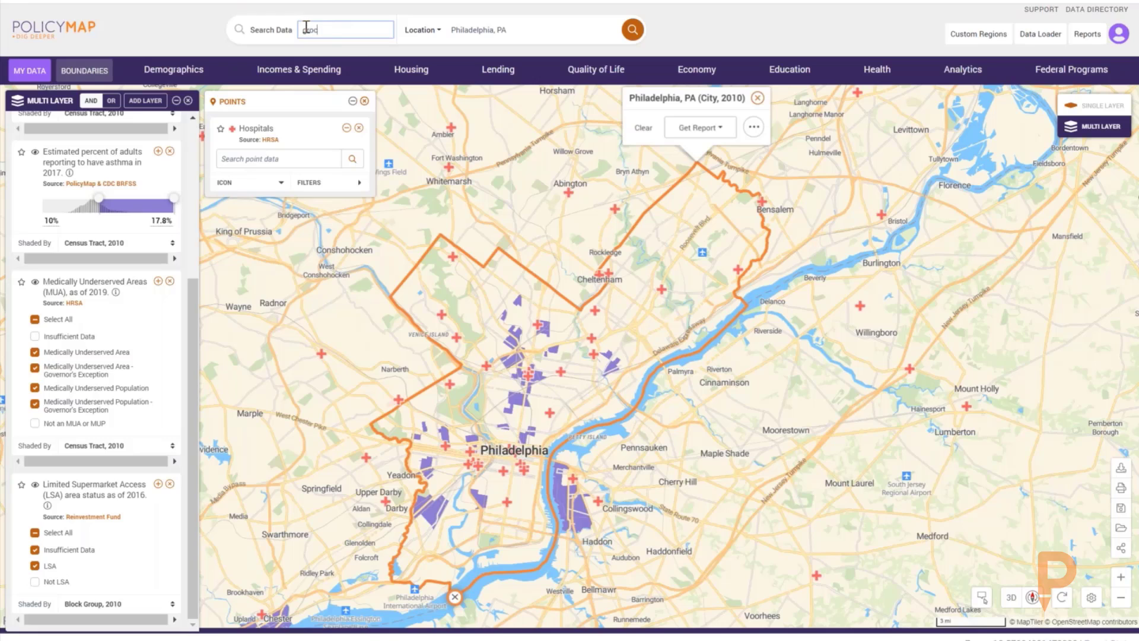
pyautogui.press('BackSpace')
pyautogui.write('ery')
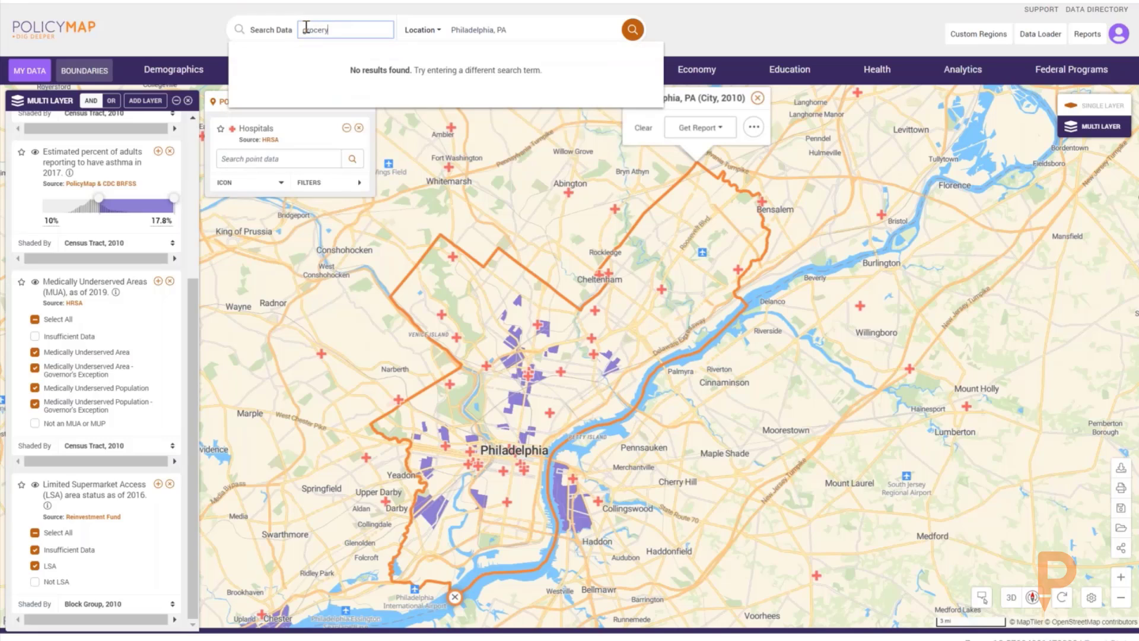
pyautogui.click(316, 89)
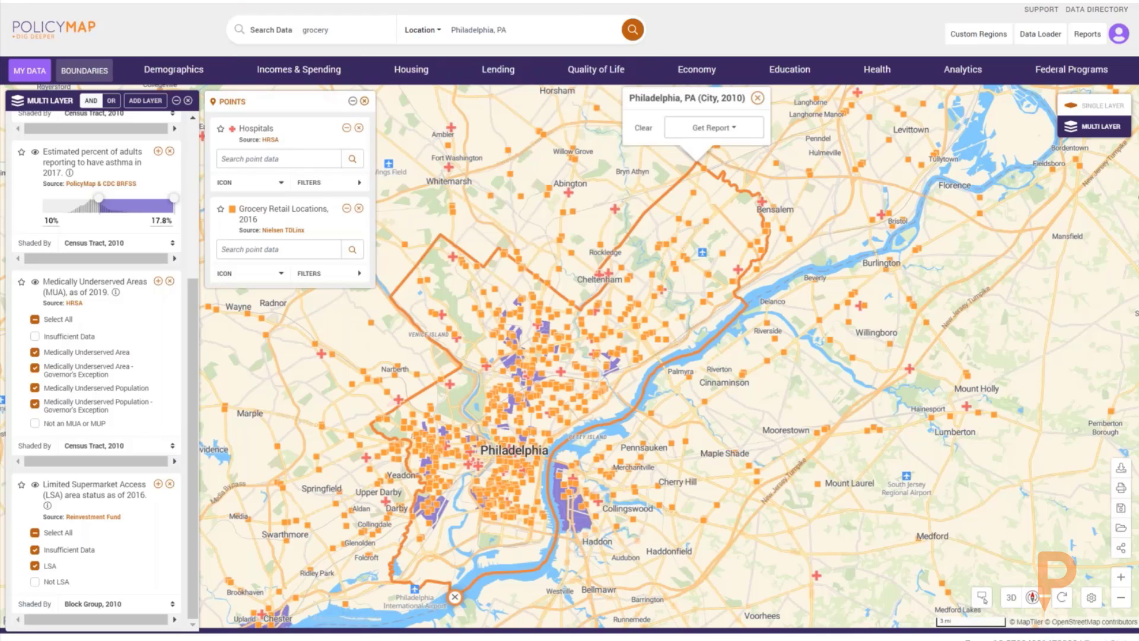
# Change the icon type of the Grocery Retail Locations points to a circle
pyautogui.click(249, 274)
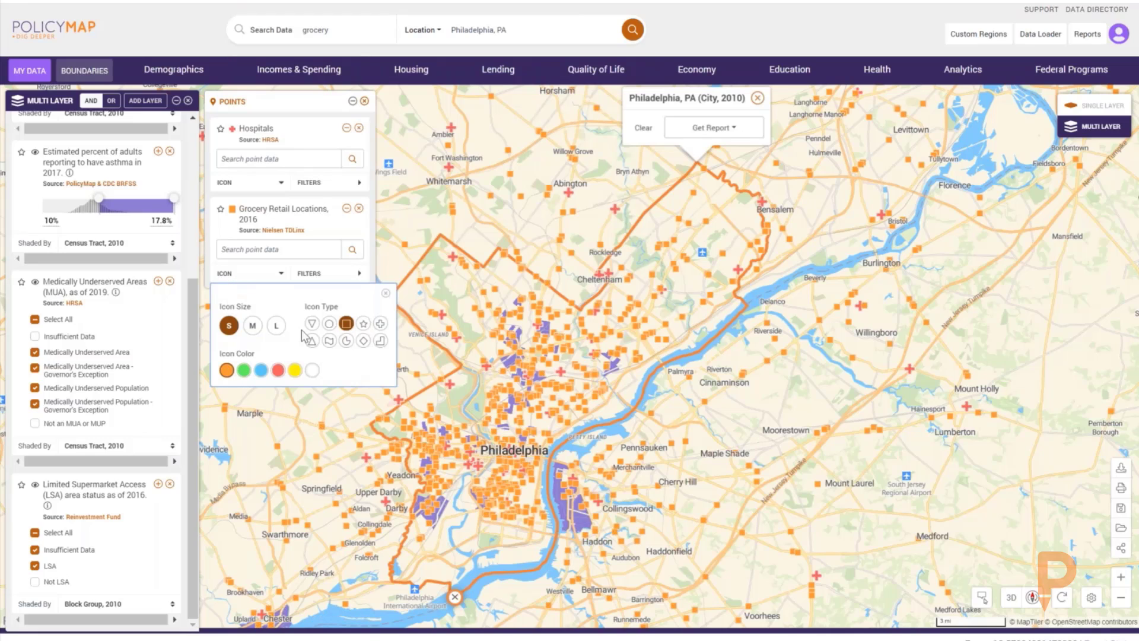
pyautogui.click(327, 328)
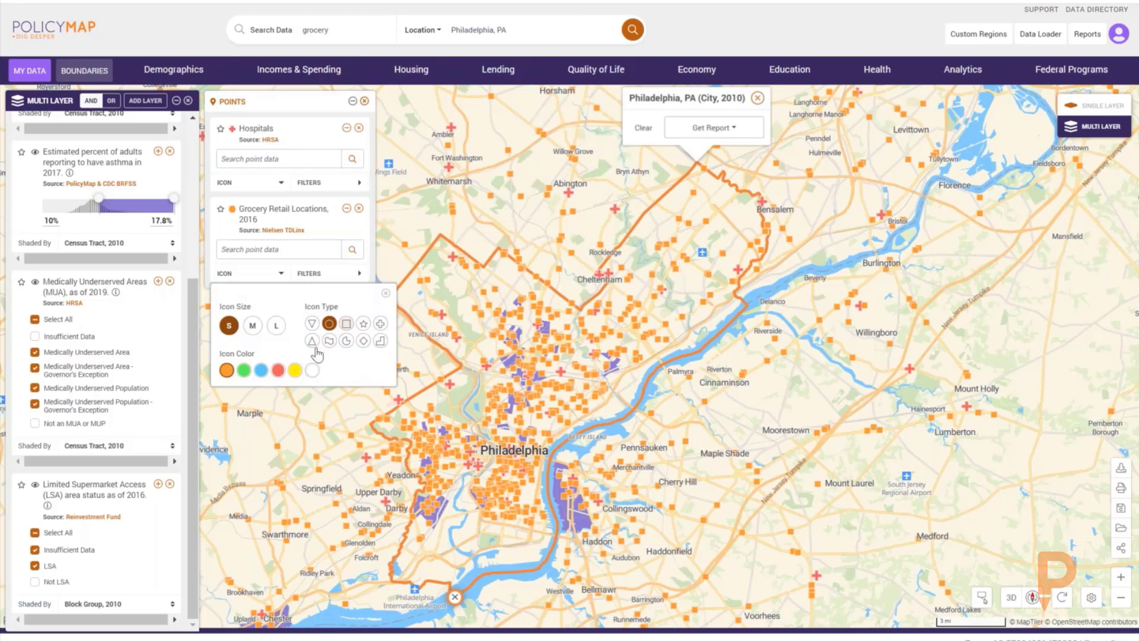
pyautogui.click(386, 293)
pyautogui.scroll(3, 521, 331)
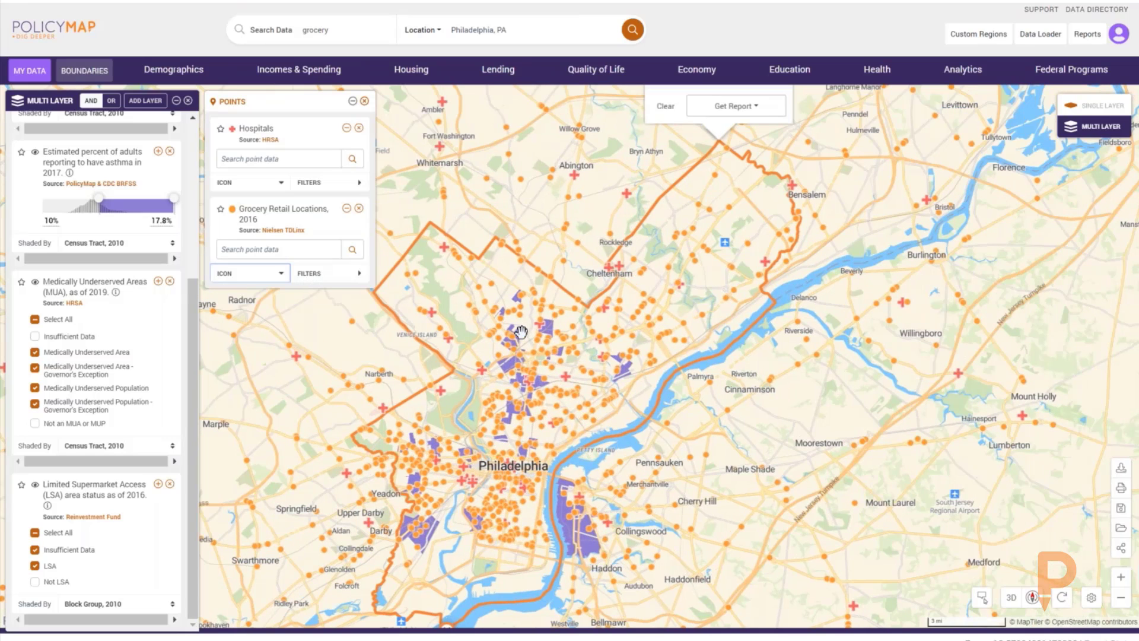
pyautogui.scroll(2, 526, 345)
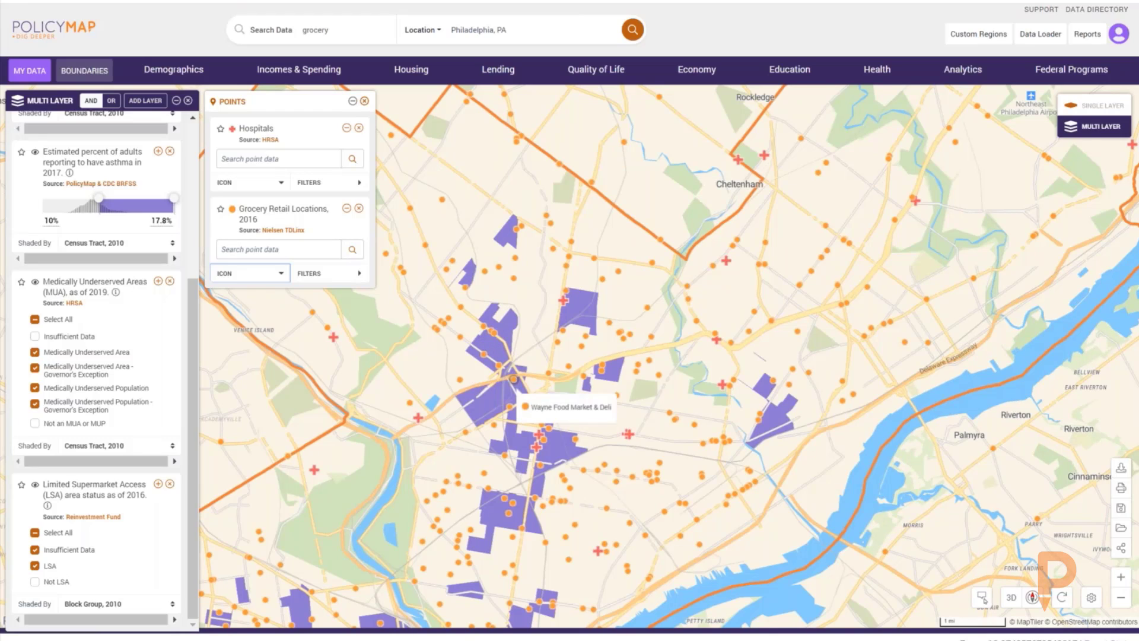
# Filter the Grocery Retail Locations, 2016 points to the Full Service level and check the stores around the purple highlighted areas
pyautogui.moveTo(485, 355)
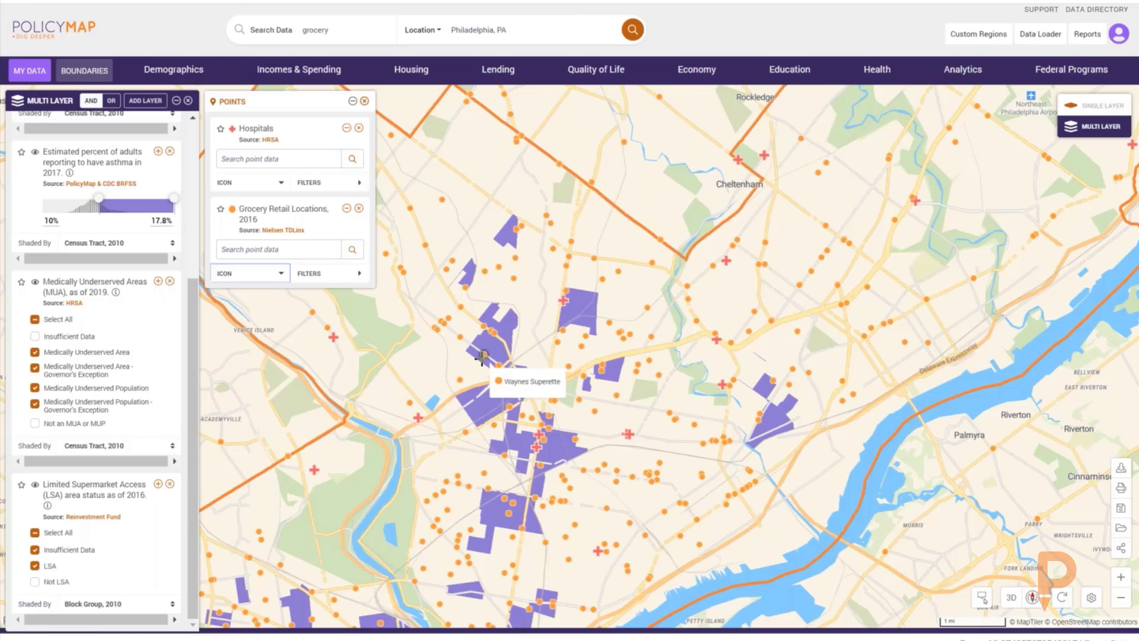
pyautogui.moveTo(492, 334)
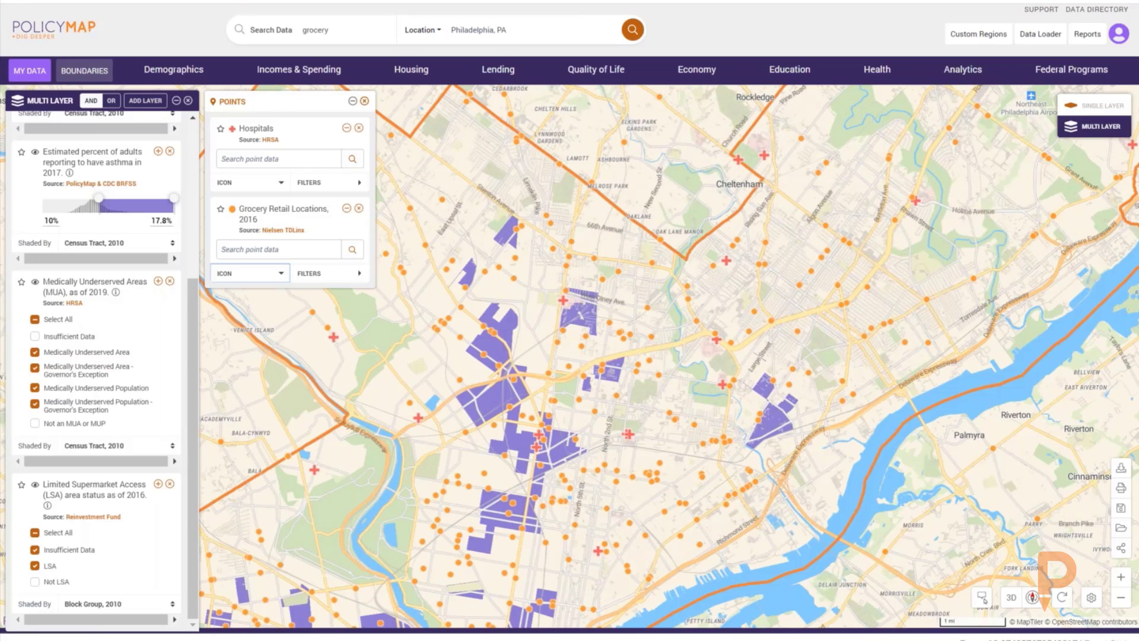
pyautogui.click(314, 274)
pyautogui.click(439, 297)
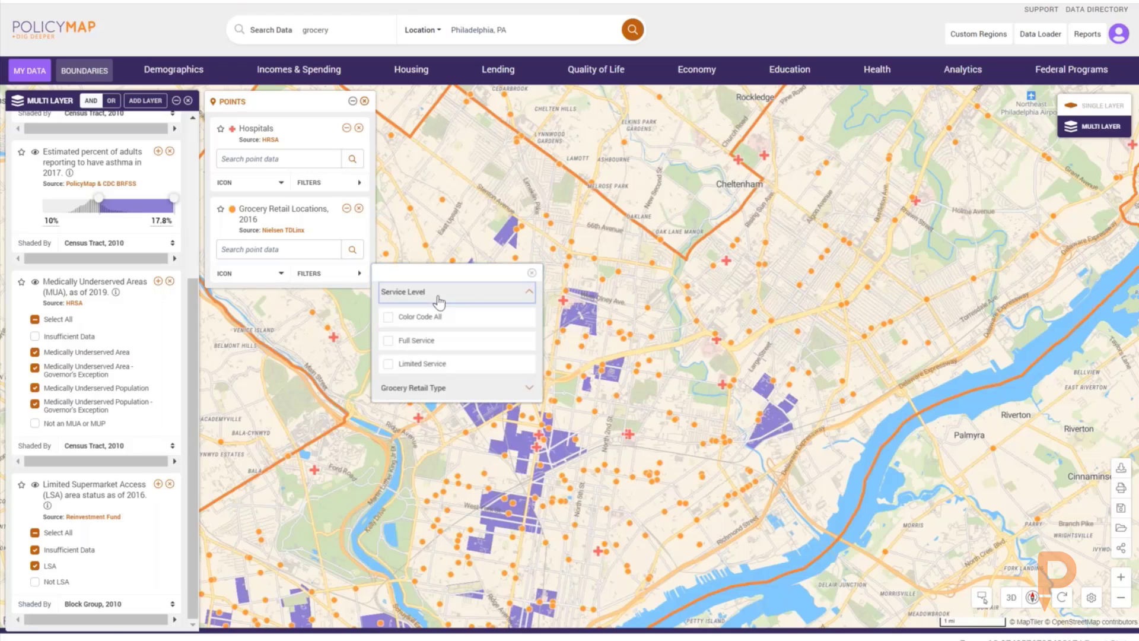
pyautogui.click(390, 341)
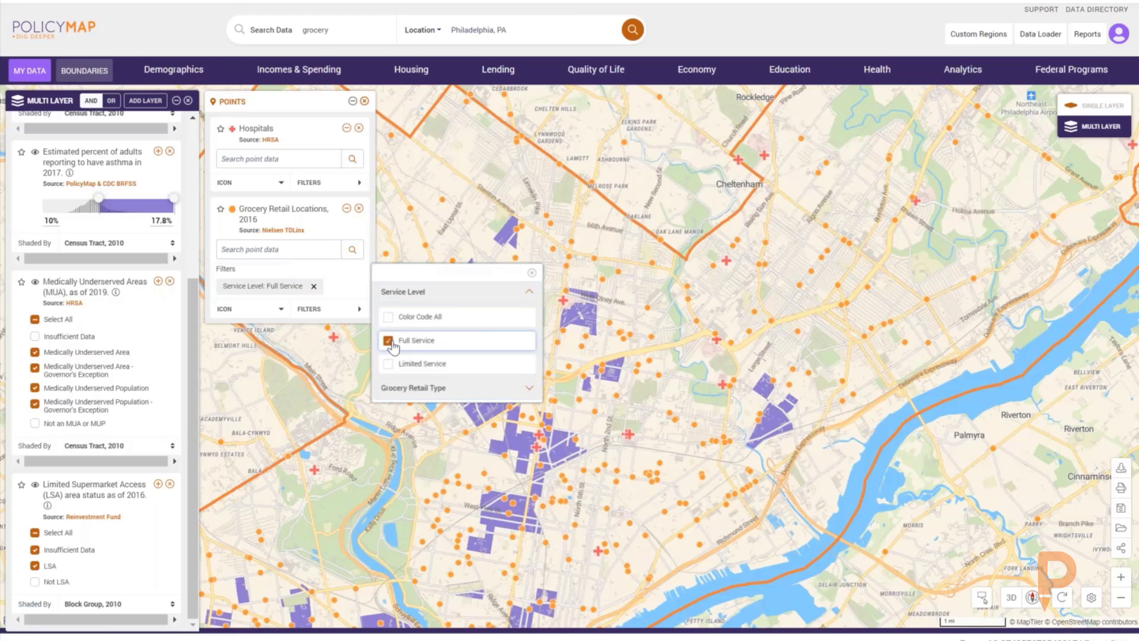
pyautogui.click(531, 274)
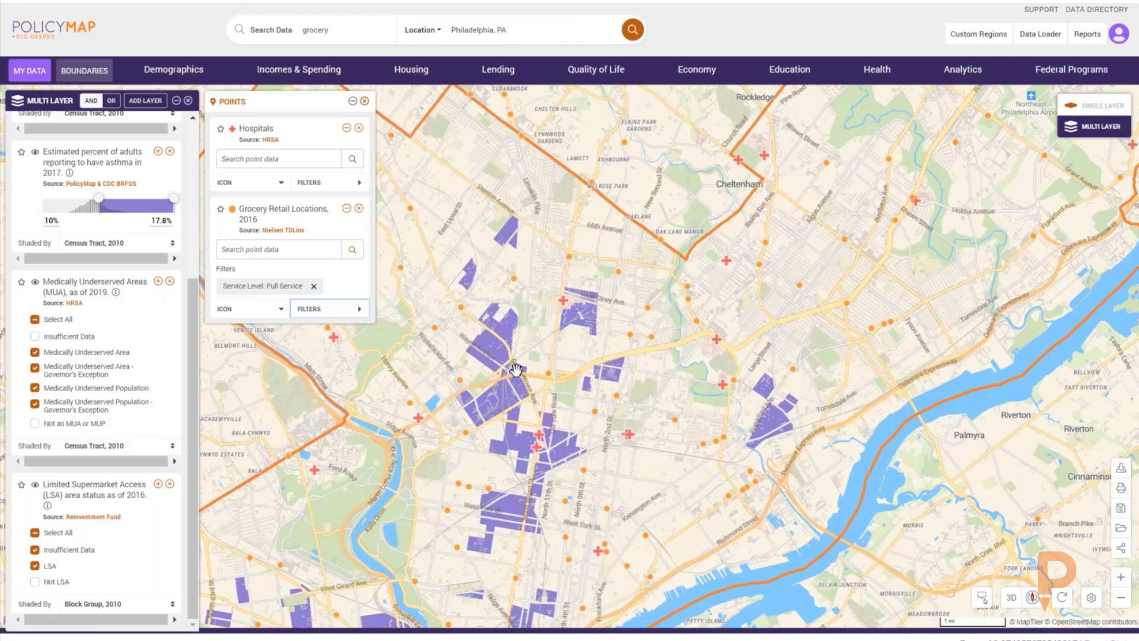
pyautogui.scroll(2, 516, 370)
pyautogui.moveTo(449, 379)
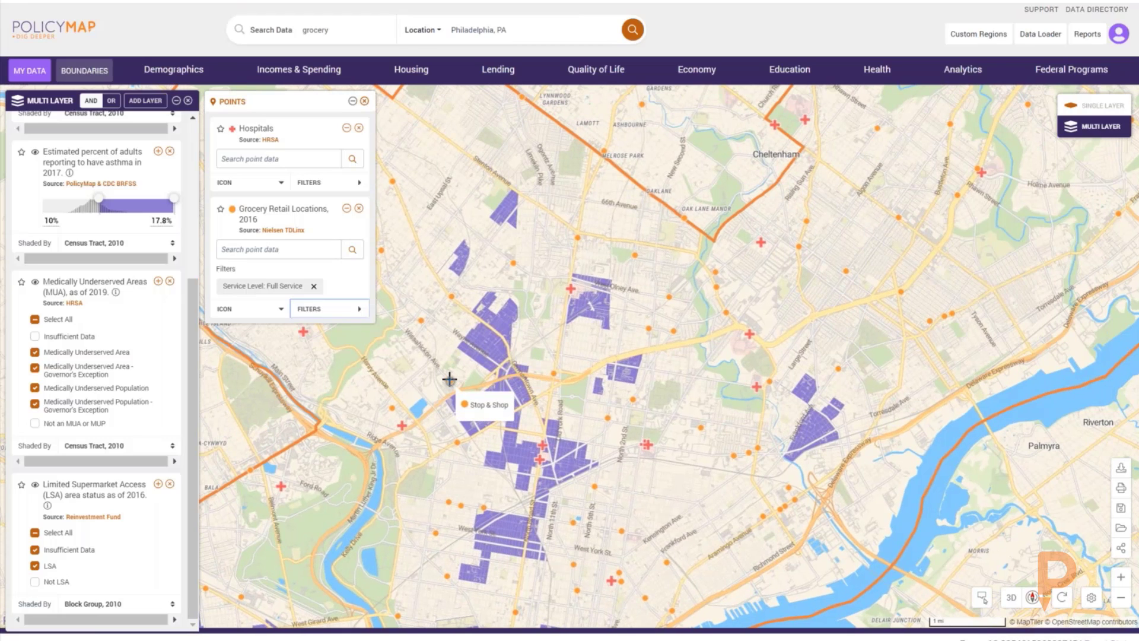